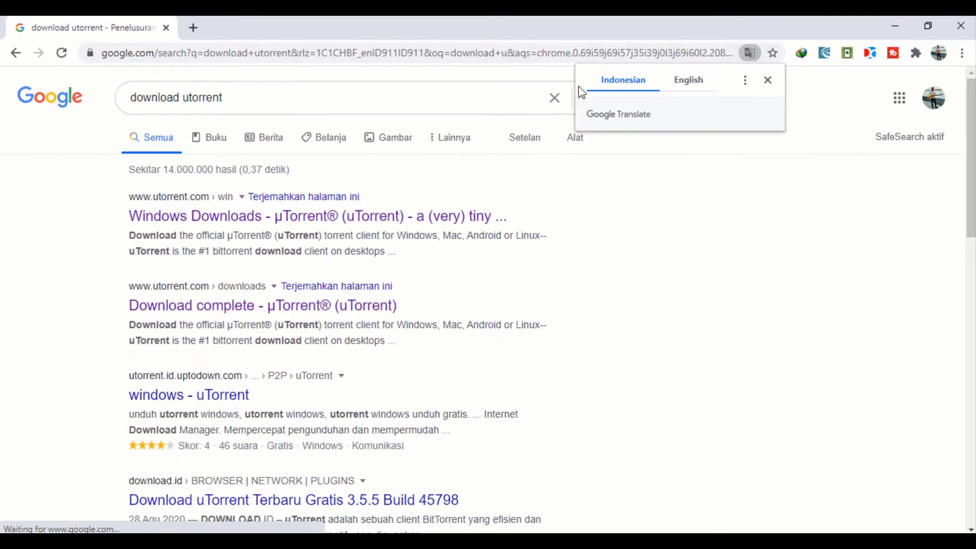
# Download µTorrent Stable (3.5.5 build 45798) for Windows from the utorrent.com downloads page to Downloads\Programs\µTorrent.exe
pyautogui.click(406, 219)
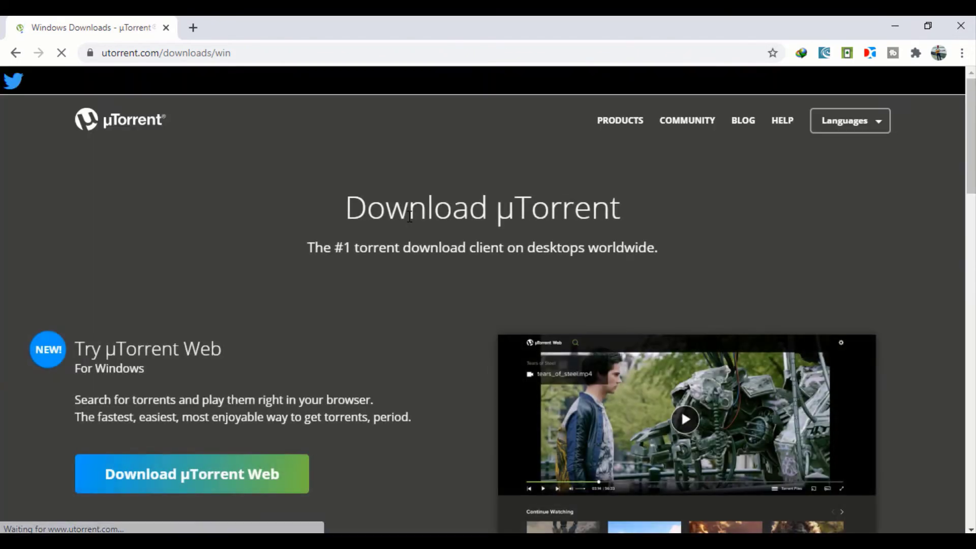
pyautogui.scroll(-10, 205, 203)
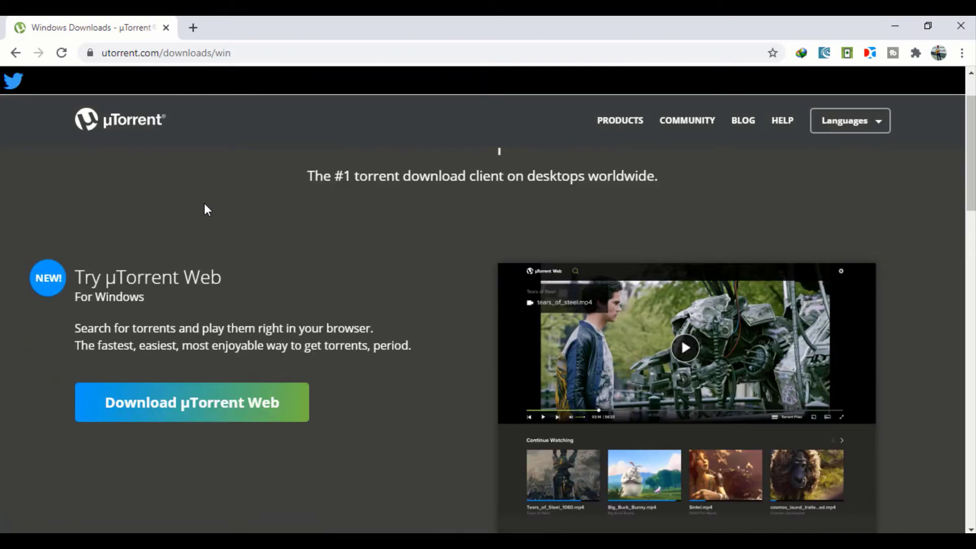
pyautogui.scroll(-7, 206, 206)
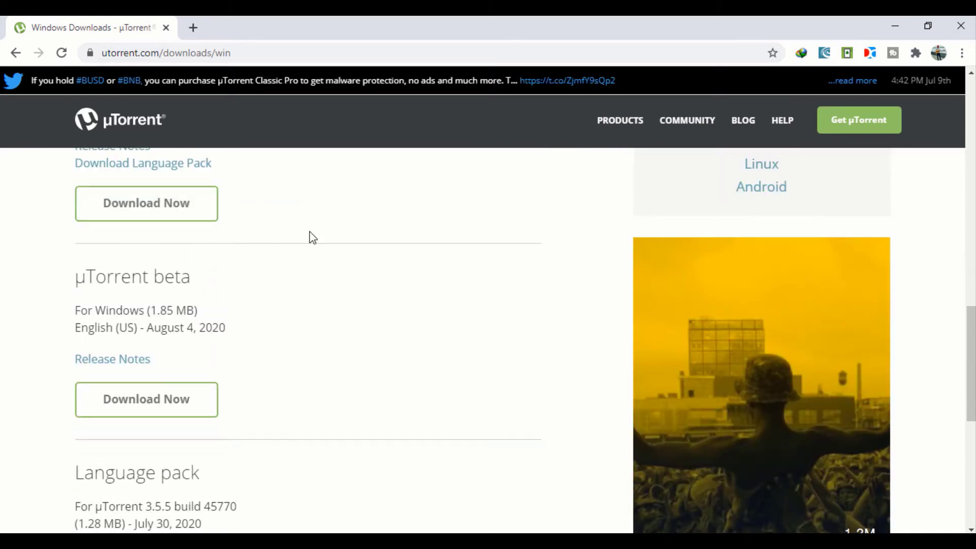
pyautogui.scroll(-1, 312, 238)
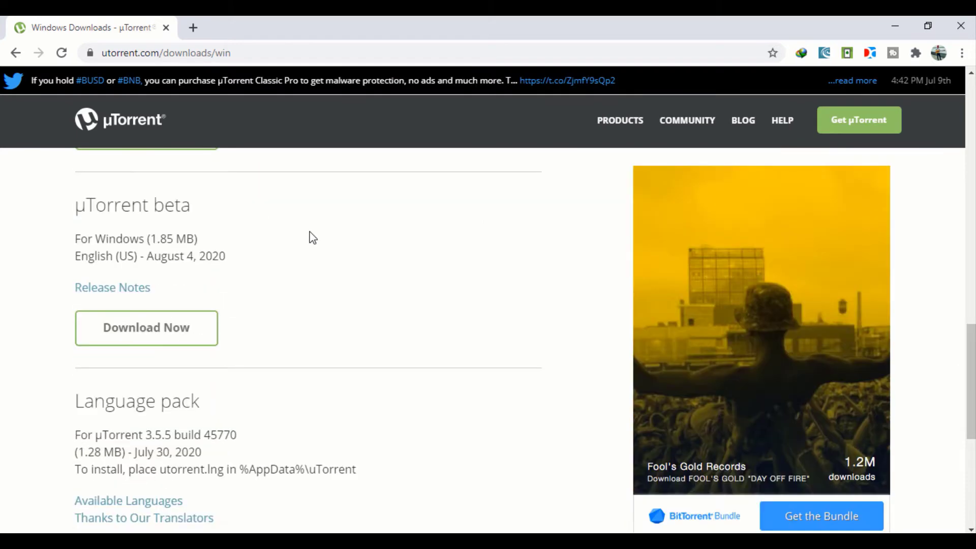
pyautogui.scroll(3, 313, 237)
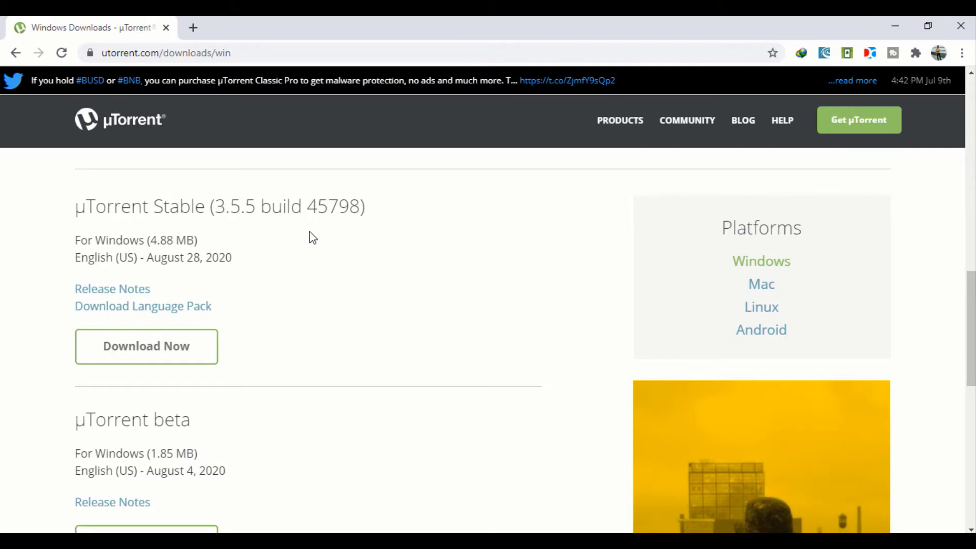
pyautogui.click(194, 353)
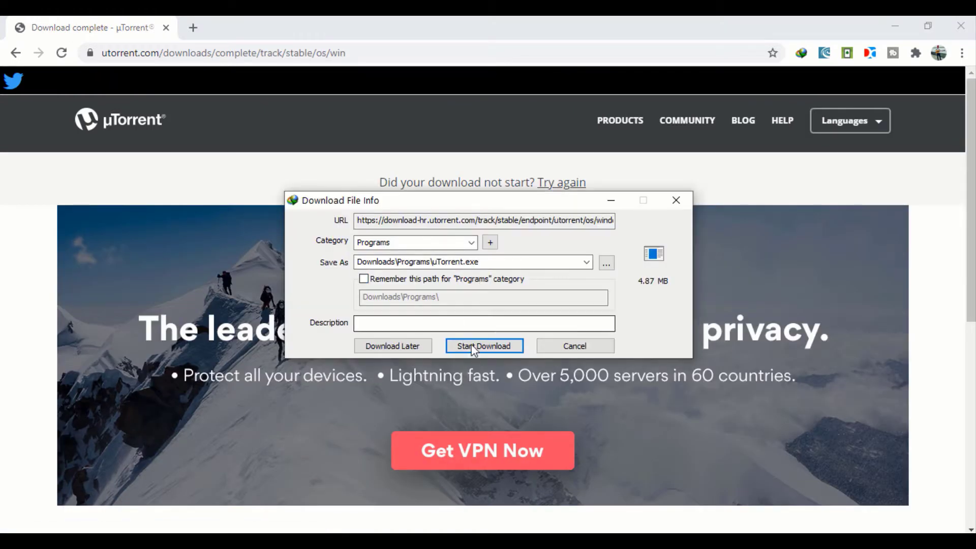
pyautogui.click(481, 345)
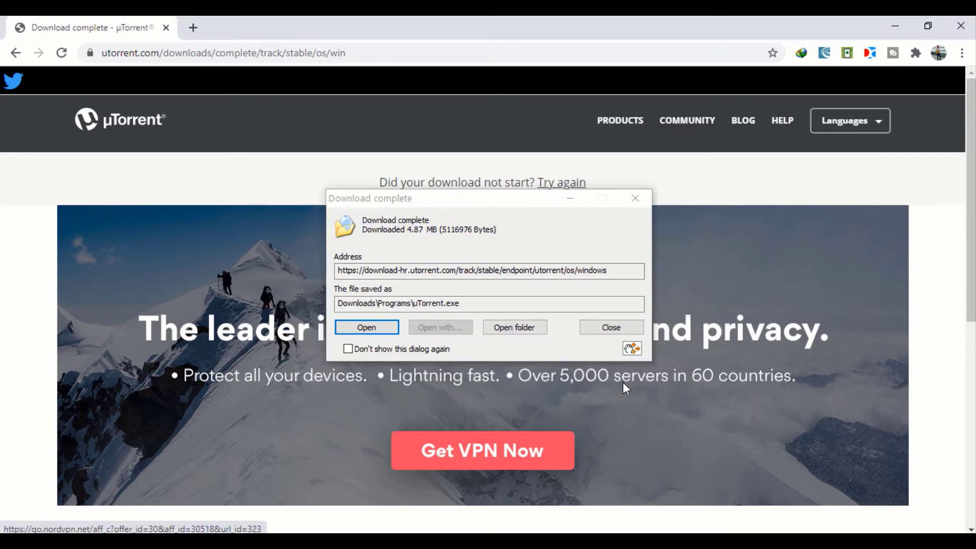
# Run uTorrent.exe from its download folder and install it with the default options, accepting the license and launching µTorrent at the end
pyautogui.click(513, 331)
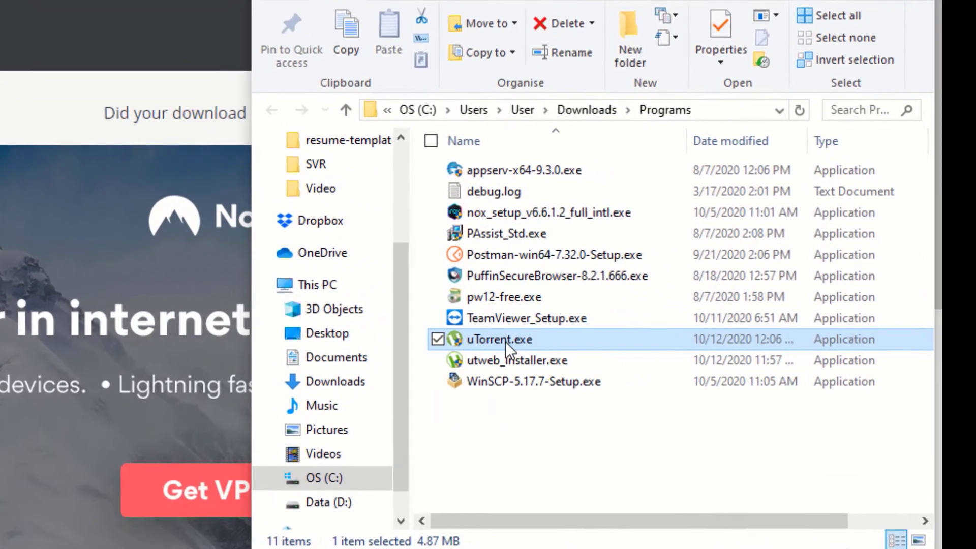
pyautogui.doubleClick(505, 339)
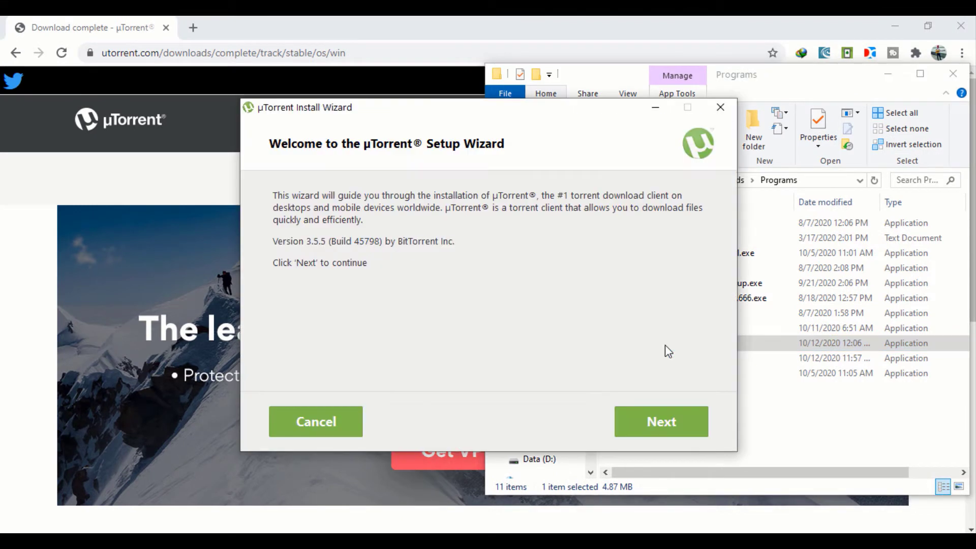
pyautogui.click(682, 424)
pyautogui.click(681, 424)
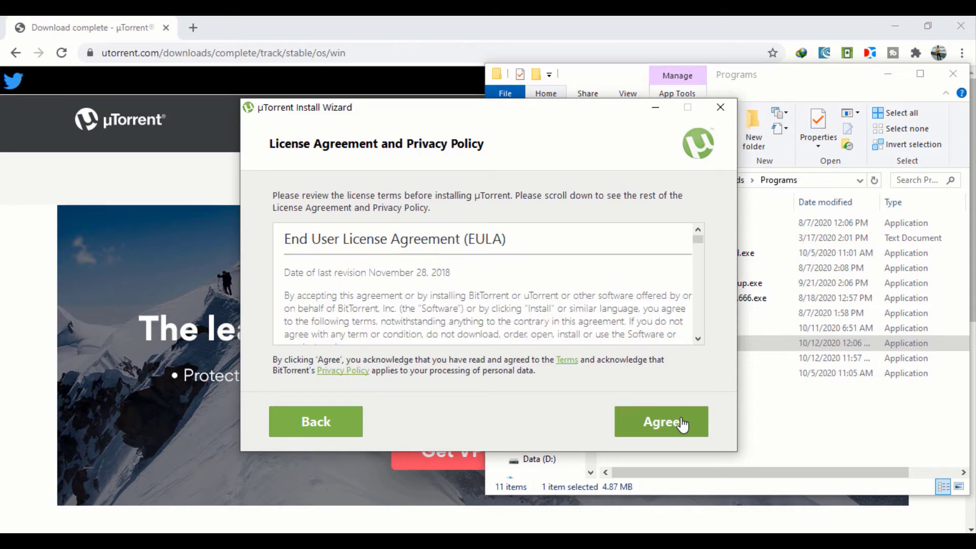
pyautogui.click(652, 433)
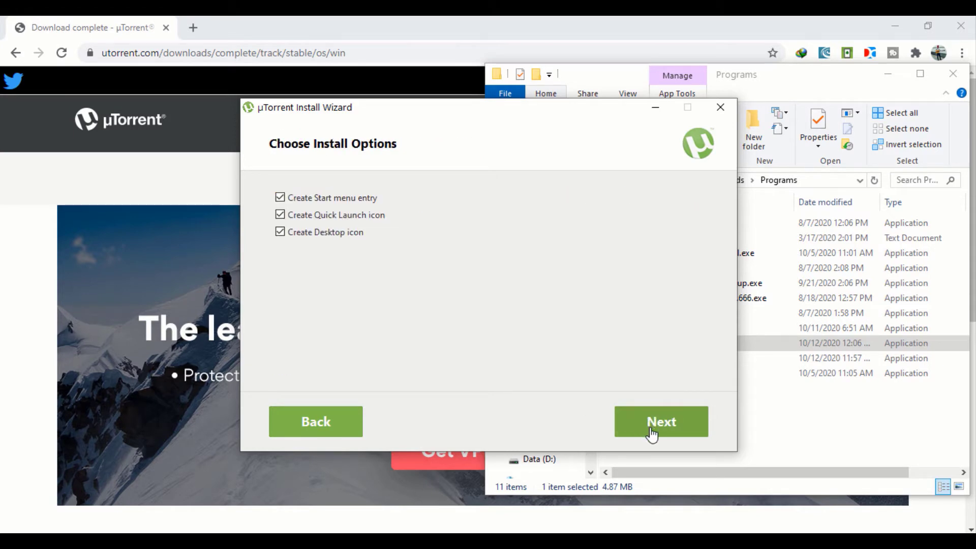
pyautogui.click(653, 433)
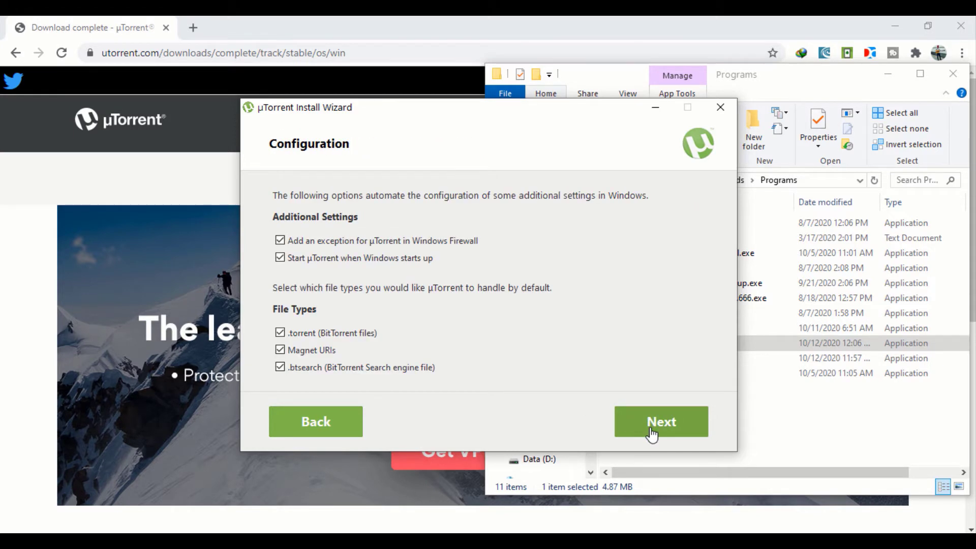
pyautogui.click(652, 433)
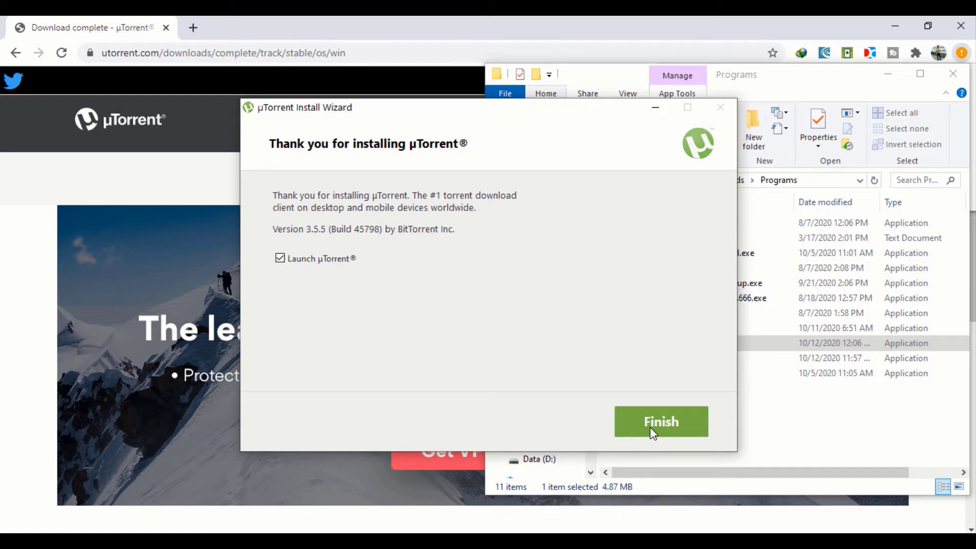
pyautogui.click(653, 432)
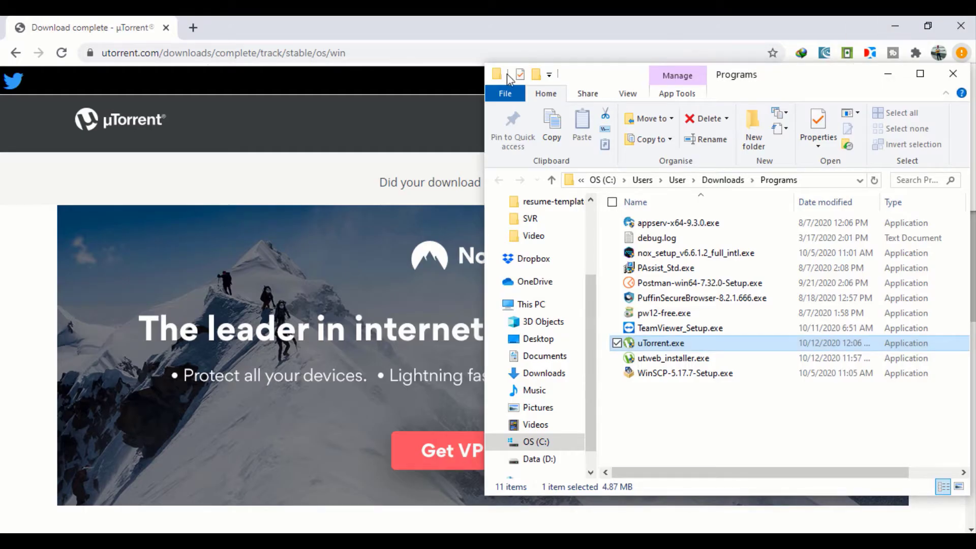
# Search the web for "yts" in a new browser tab and open the yts.mx site
pyautogui.click(199, 26)
pyautogui.click(199, 27)
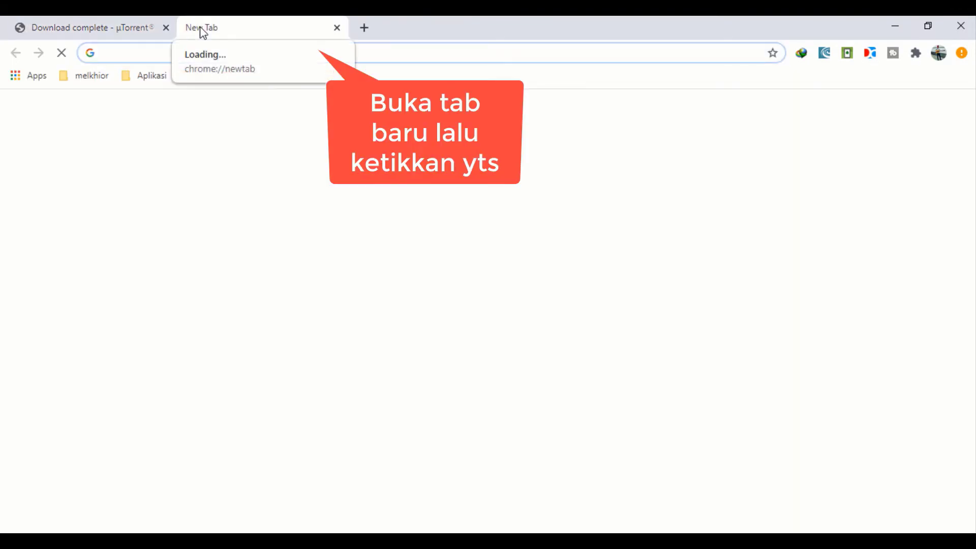
pyautogui.write('yts')
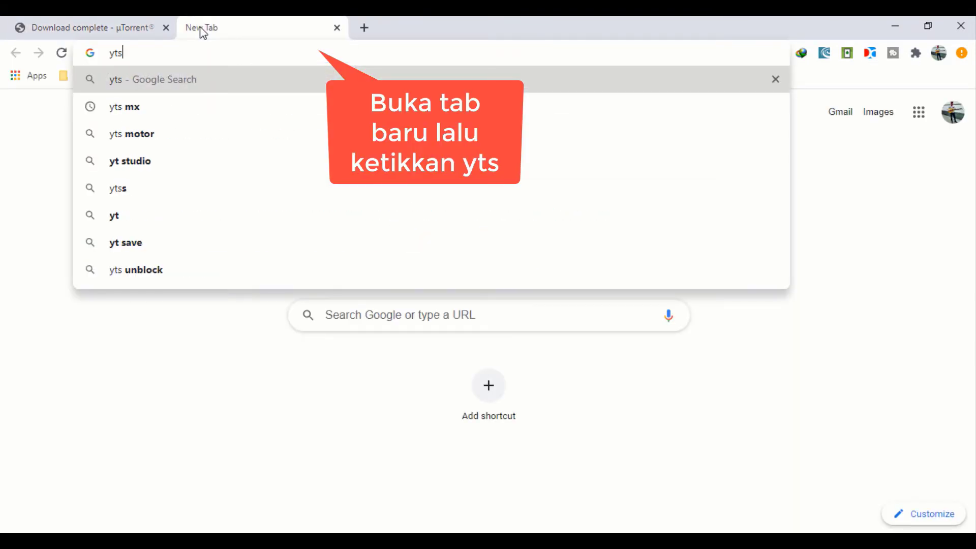
pyautogui.press('Return')
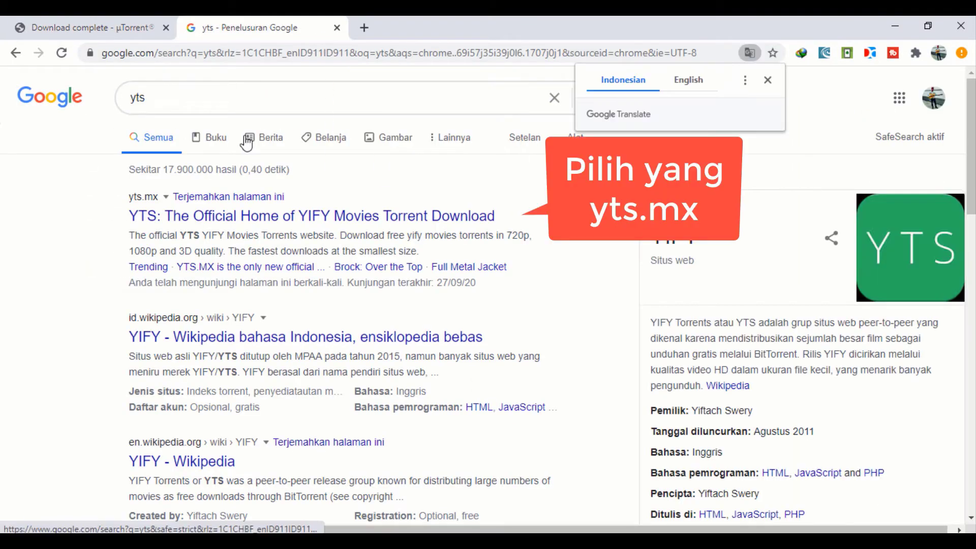
pyautogui.click(270, 227)
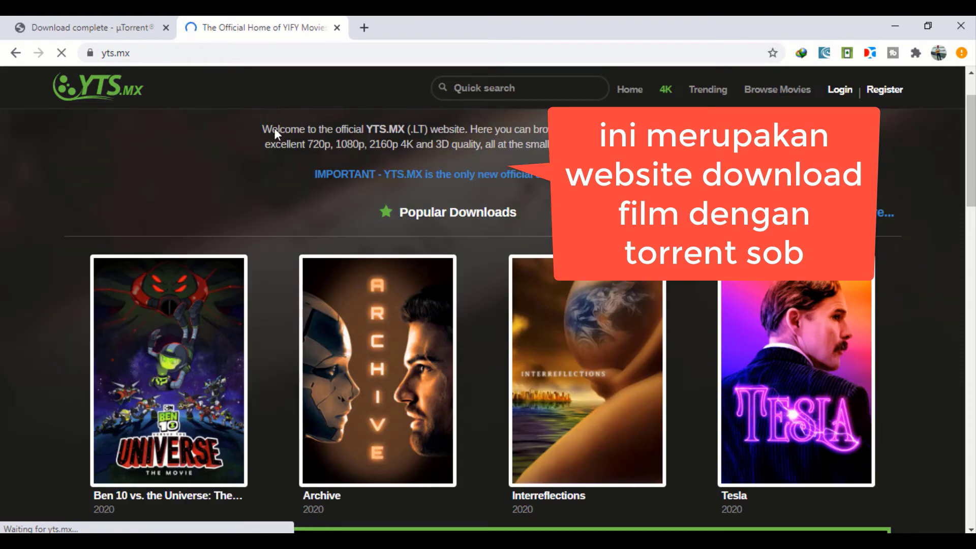
# Browse the yts.mx home page, close the advertising tab, and open the Archive (2020) movie page from the popular downloads
pyautogui.scroll(-4, 373, 242)
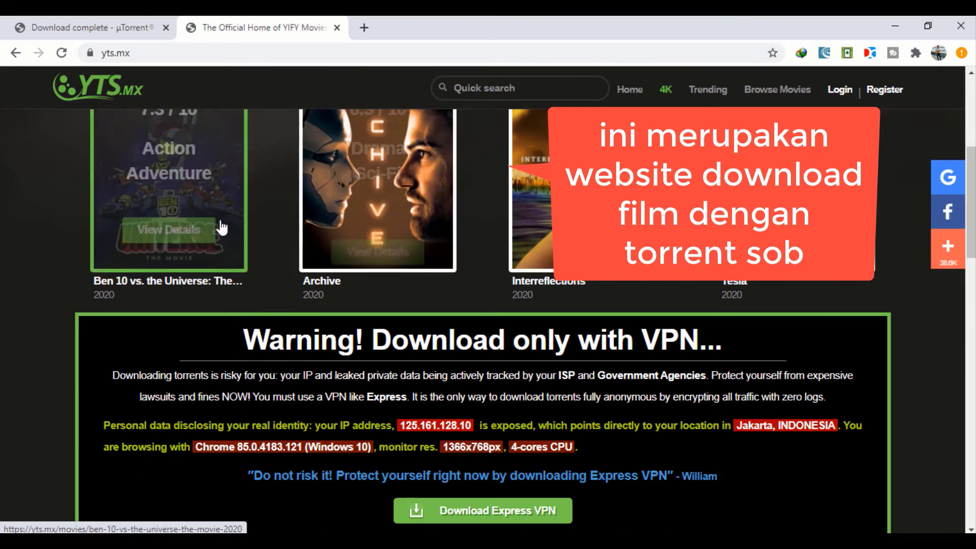
pyautogui.scroll(-4, 220, 226)
pyautogui.scroll(5, 643, 254)
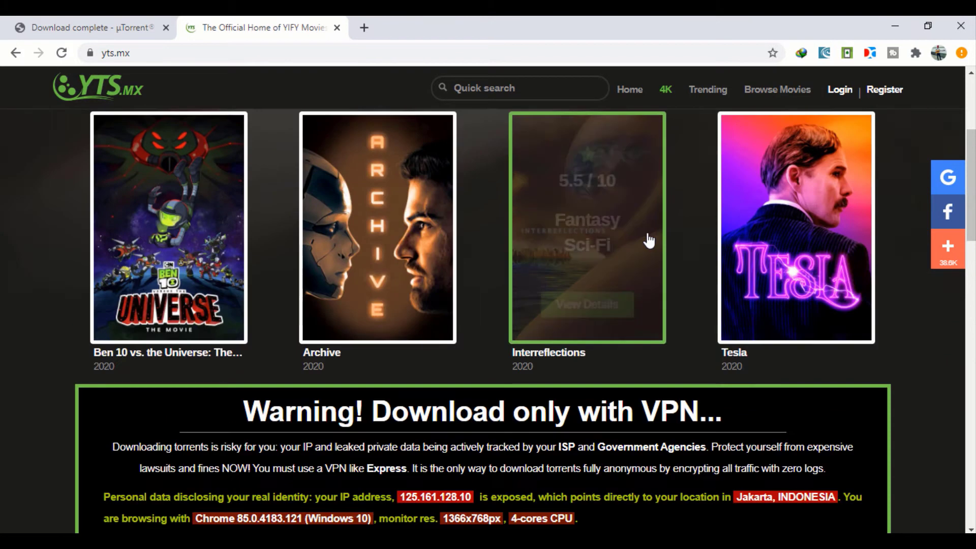
pyautogui.scroll(4, 649, 241)
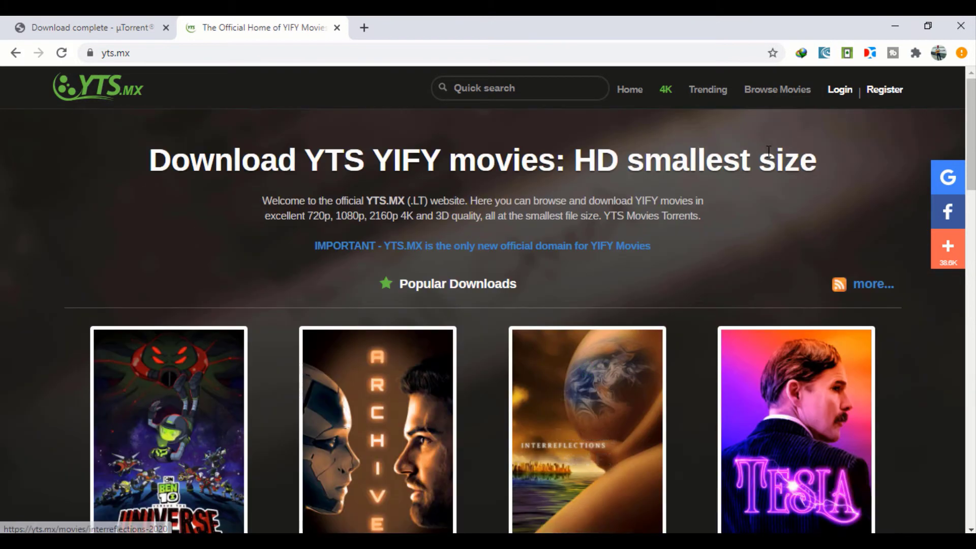
pyautogui.click(766, 97)
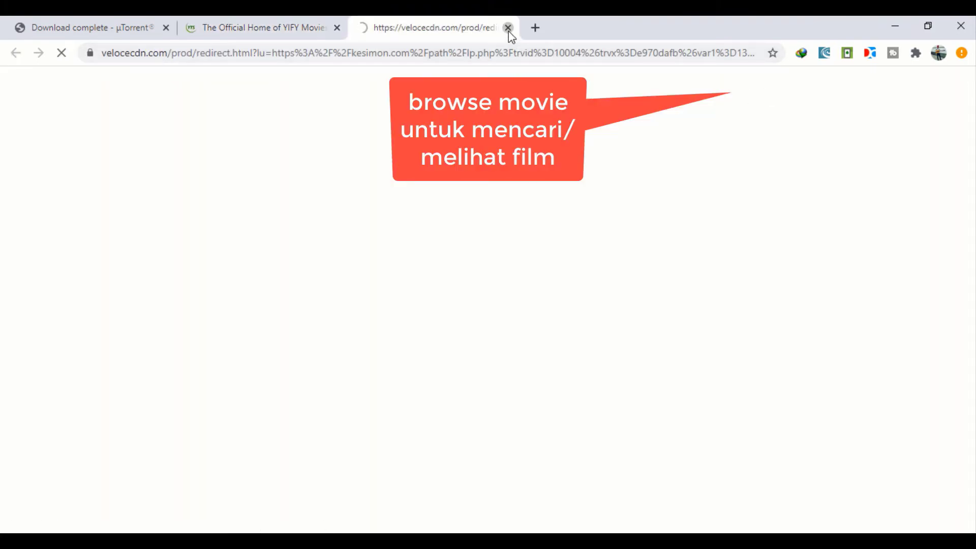
pyautogui.click(507, 28)
pyautogui.scroll(-3, 898, 327)
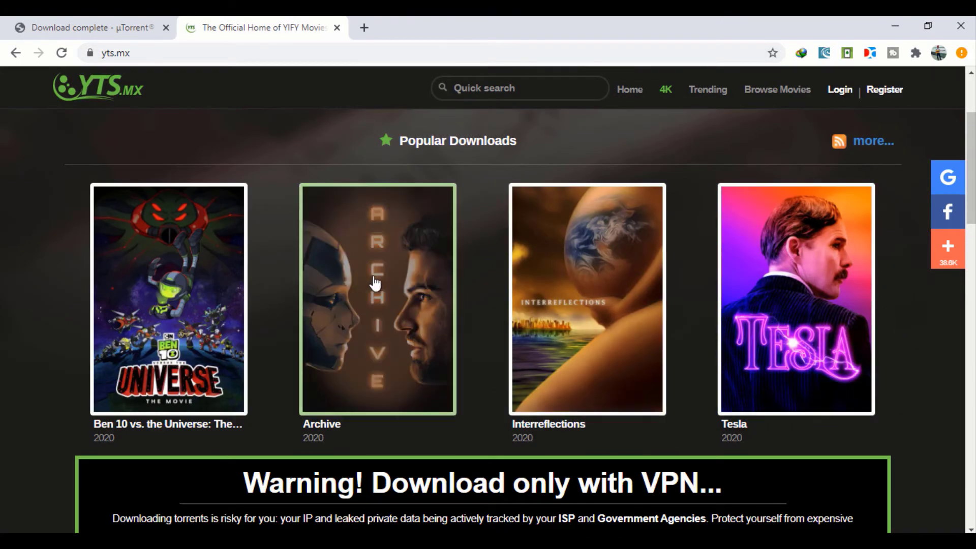
pyautogui.click(391, 220)
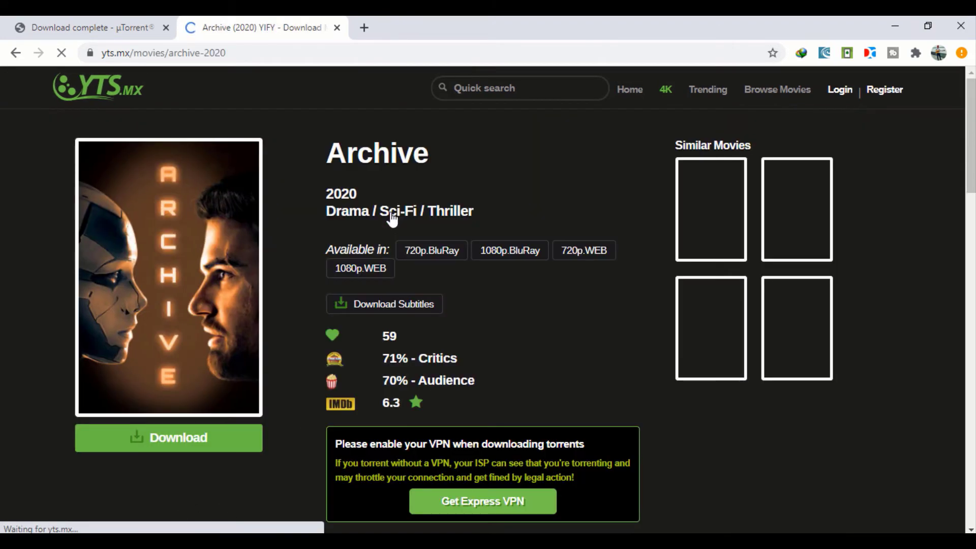
# Choose the magnet link for the 720p WEB version of Archive and open it in µTorrent
pyautogui.scroll(-5, 554, 249)
pyautogui.scroll(3, 752, 277)
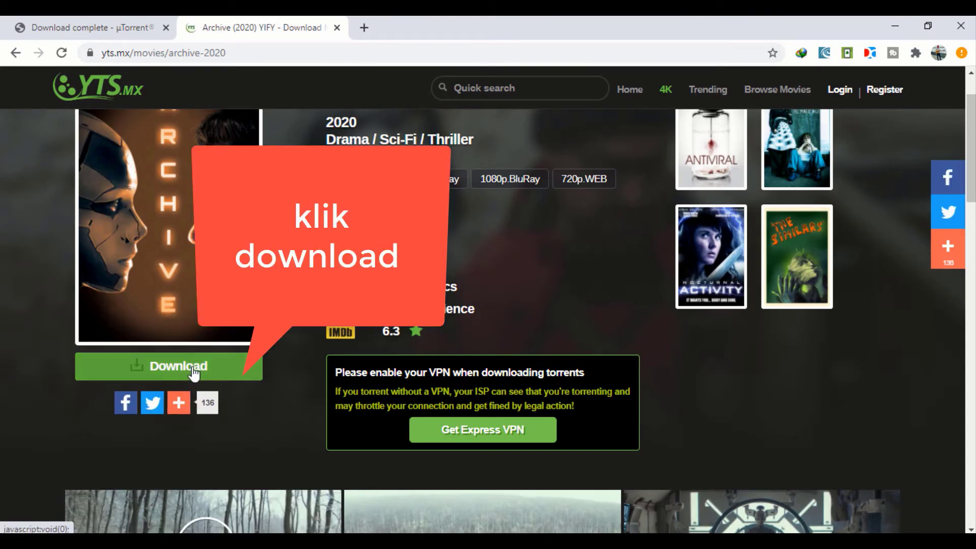
pyautogui.click(194, 367)
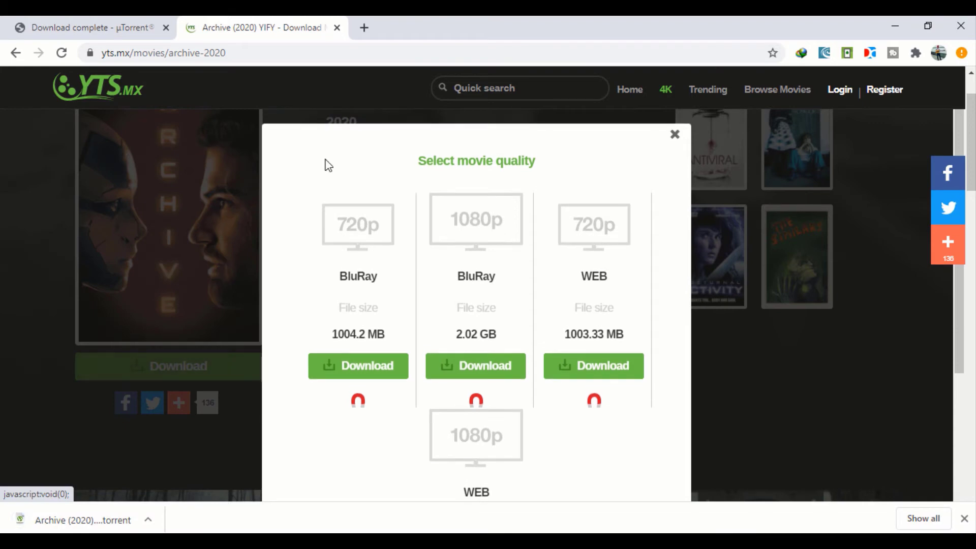
pyautogui.click(595, 402)
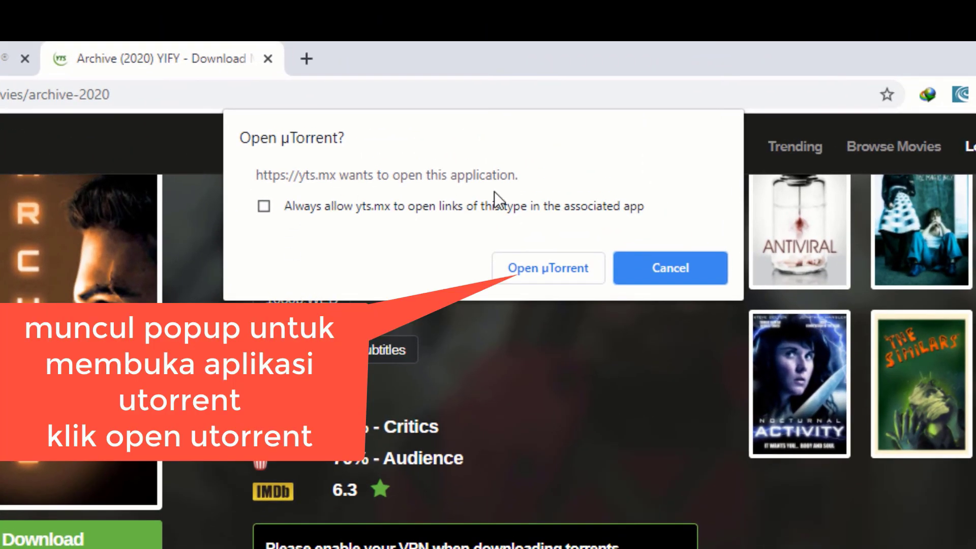
pyautogui.click(560, 267)
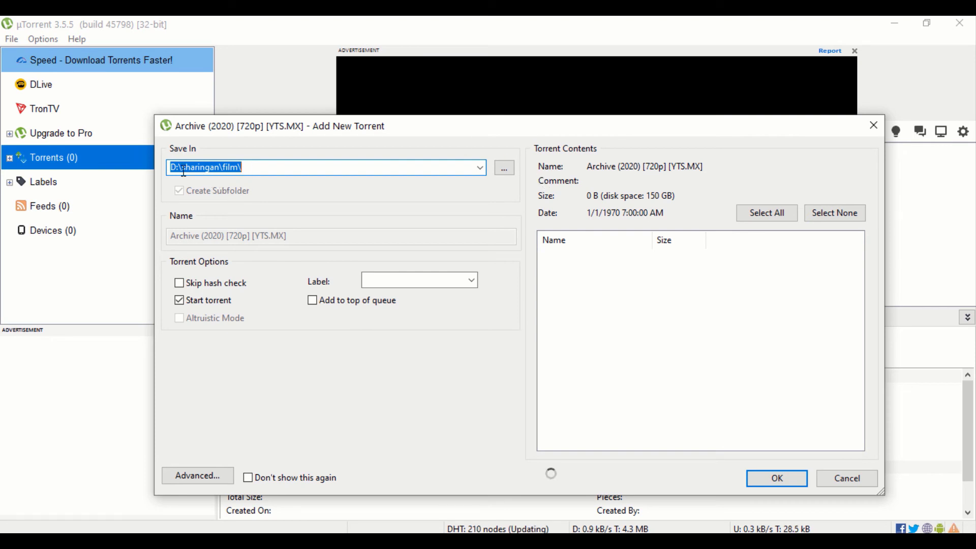
# Set the torrent's save location to D:\sharingan\film and start the download with both files included
pyautogui.click(498, 170)
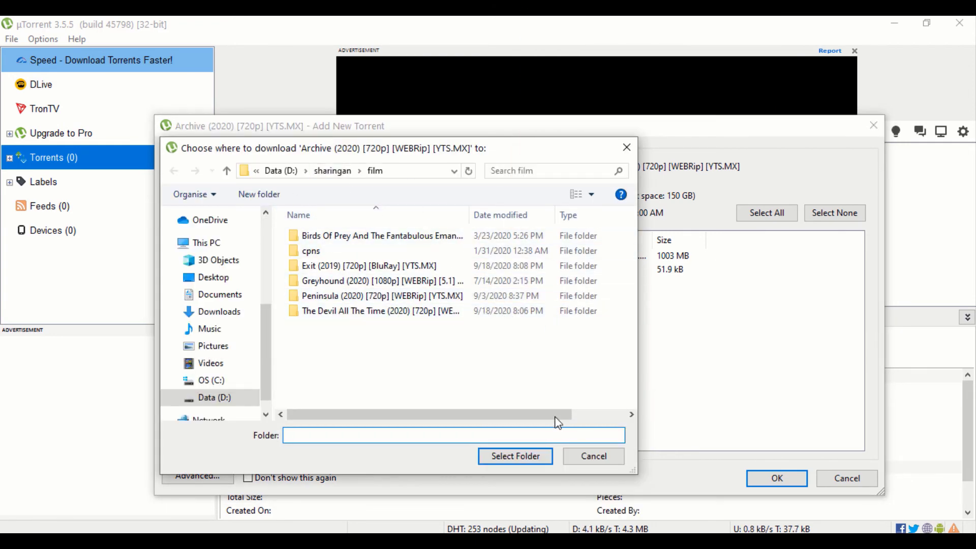
pyautogui.click(552, 457)
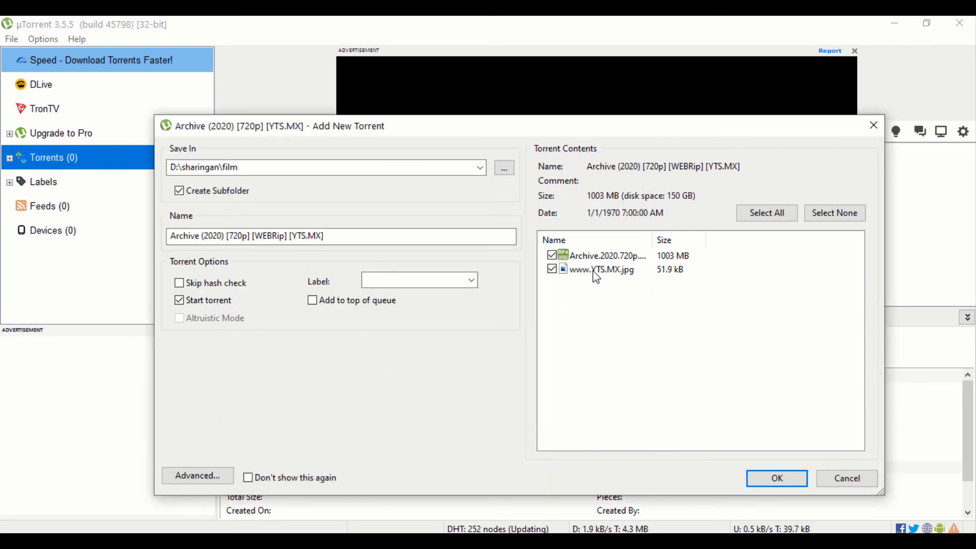
pyautogui.click(785, 487)
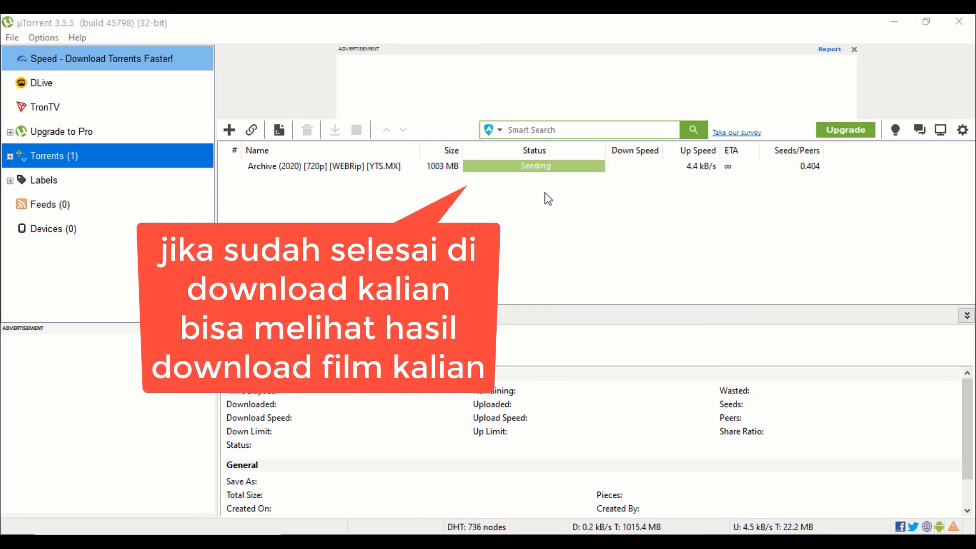
# Open the folder containing the completed Archive torrent, play its MP4 file in GOM Player and skip ahead in the film
pyautogui.rightClick(541, 168)
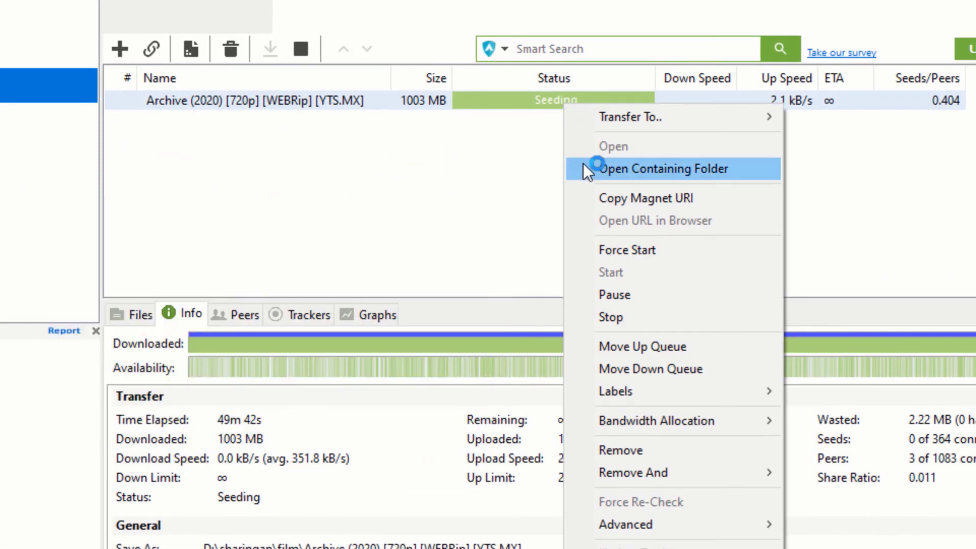
pyautogui.click(583, 169)
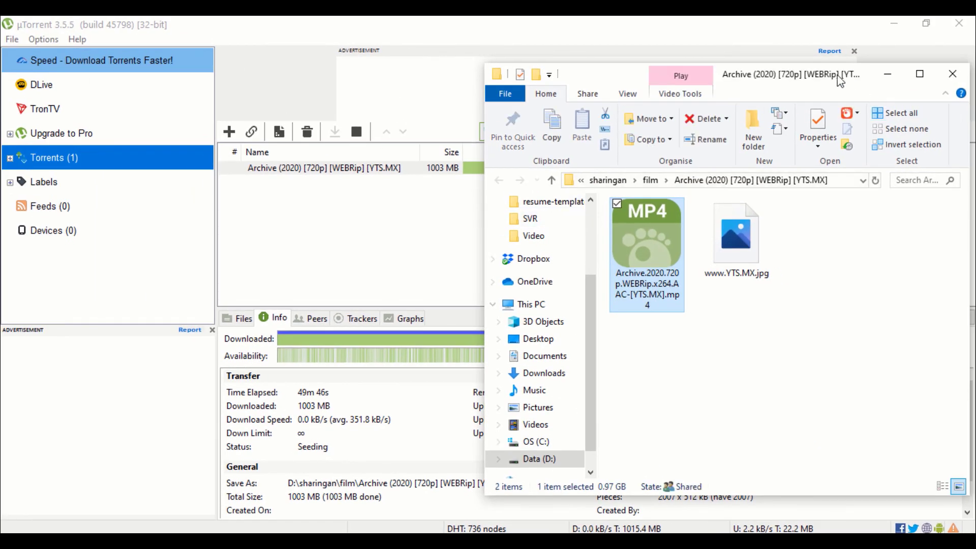
pyautogui.moveTo(808, 73); pyautogui.dragTo(556, 80)
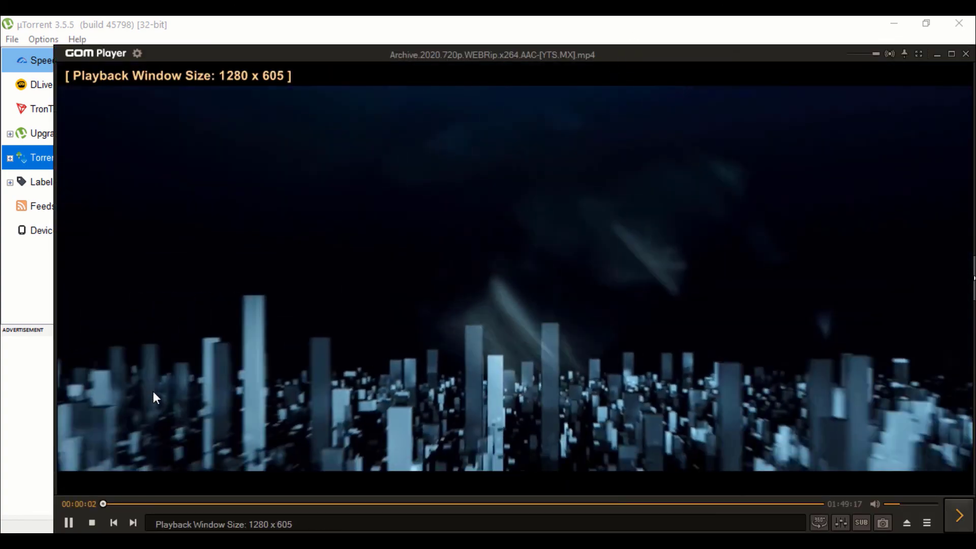
pyautogui.moveTo(195, 504); pyautogui.dragTo(407, 503)
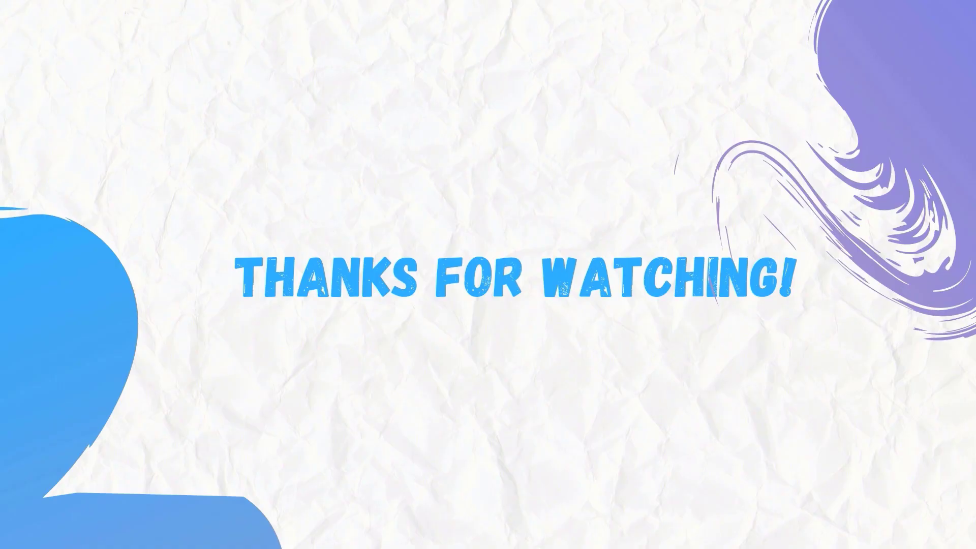